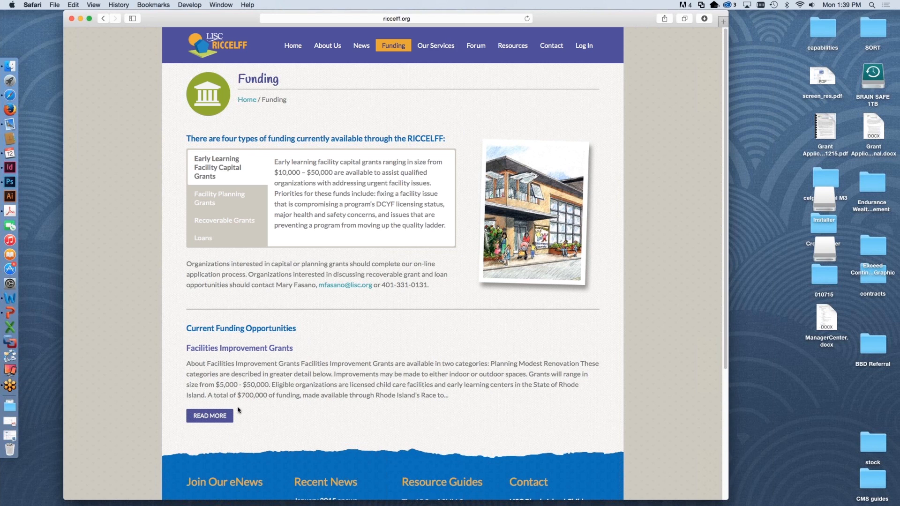
Step: Open the full Facilities Improvement Grants description from the current funding opportunities and look over its eligibility and priority information
click(211, 418)
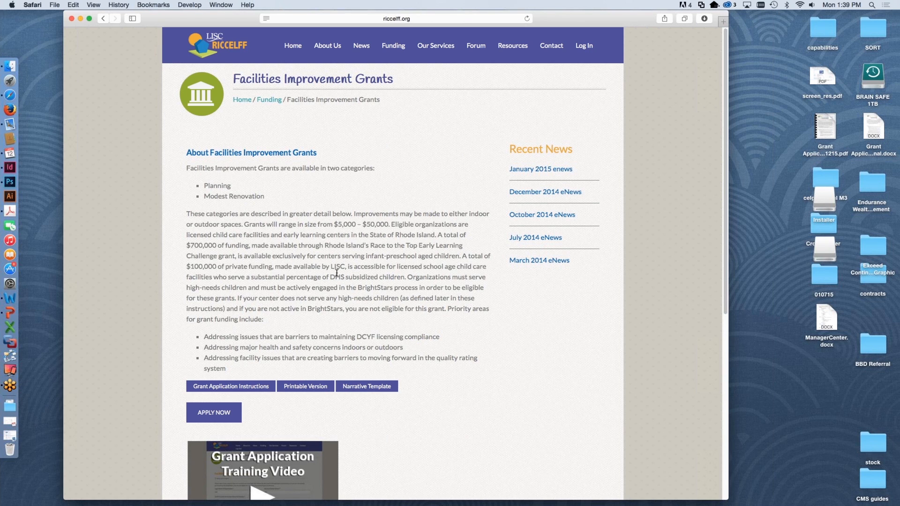
scroll(459, 335, down, 3)
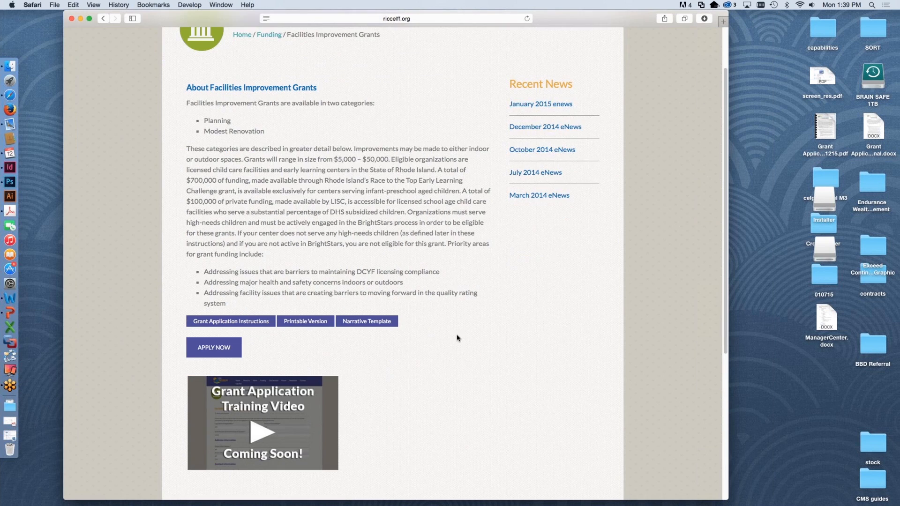
scroll(252, 271, up, 1)
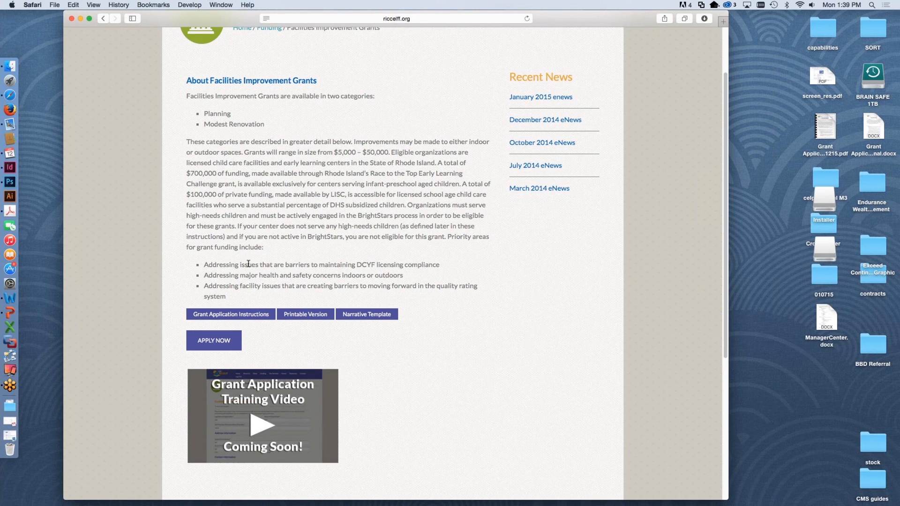
Step: View the Grant Application Instructions PDF and close it to return to the Facilities Improvement Grants page
click(228, 316)
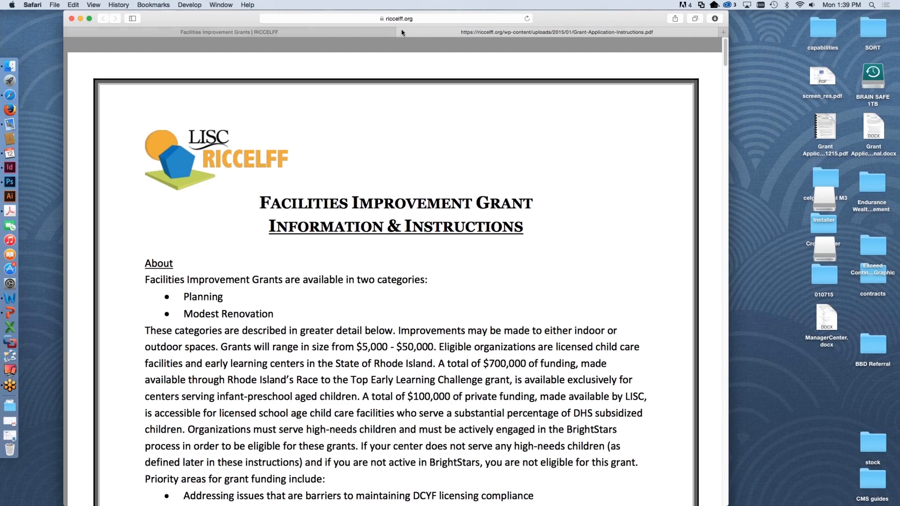
scroll(413, 359, down, 15)
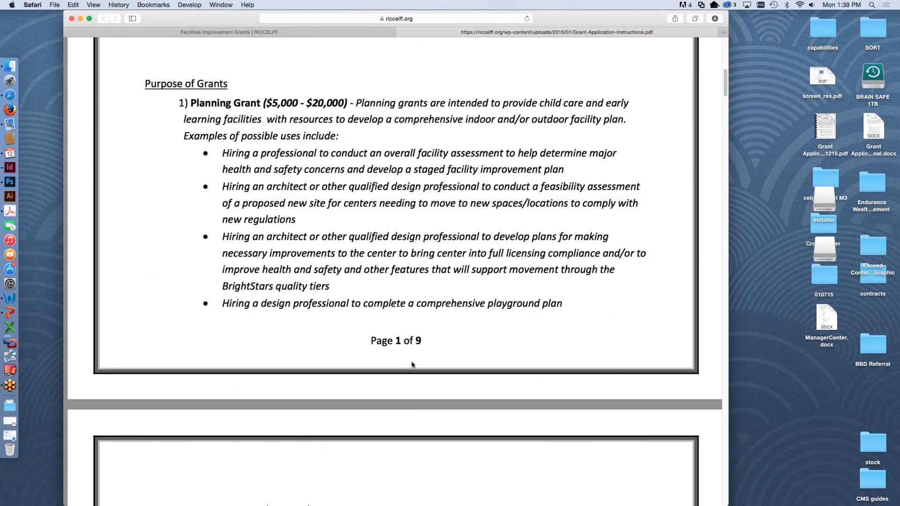
scroll(413, 365, up, 15)
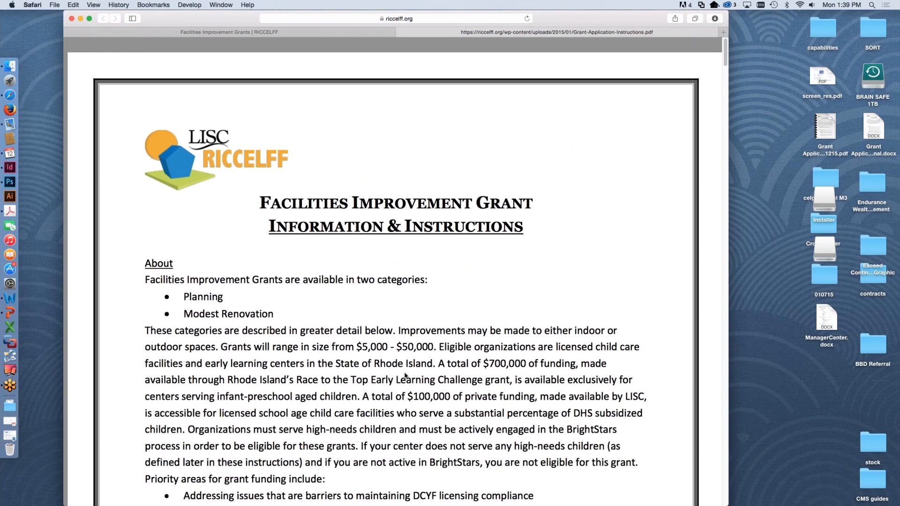
click(401, 31)
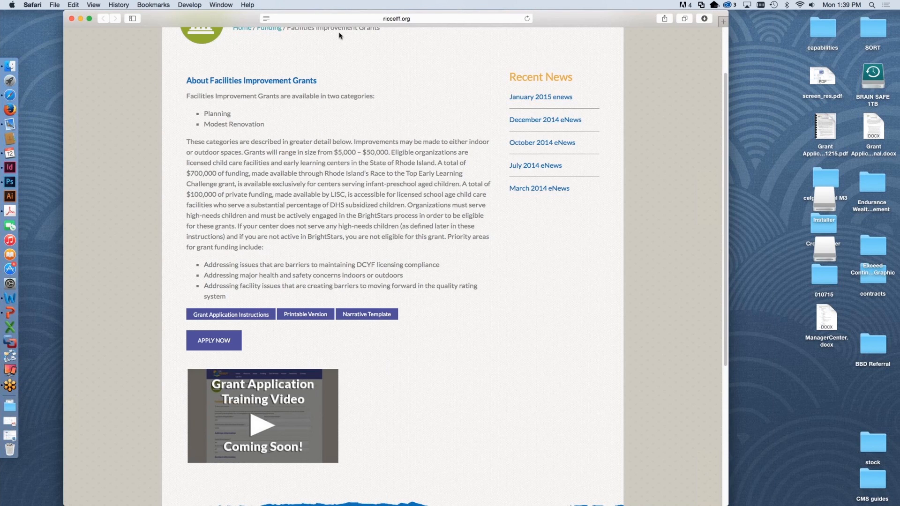
Step: Review the printable reference version of the grant application, including the About Your Program section, and close it
click(305, 315)
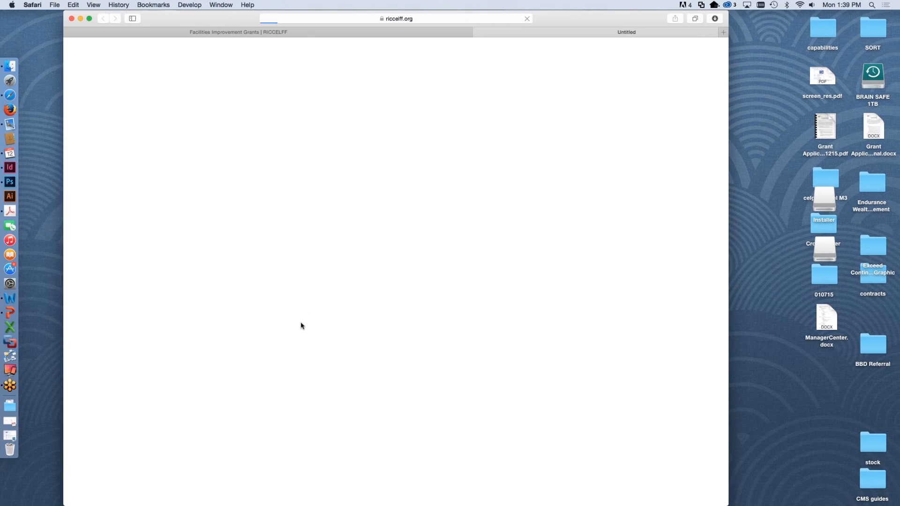
scroll(392, 331, down, 2)
scroll(393, 332, down, 5)
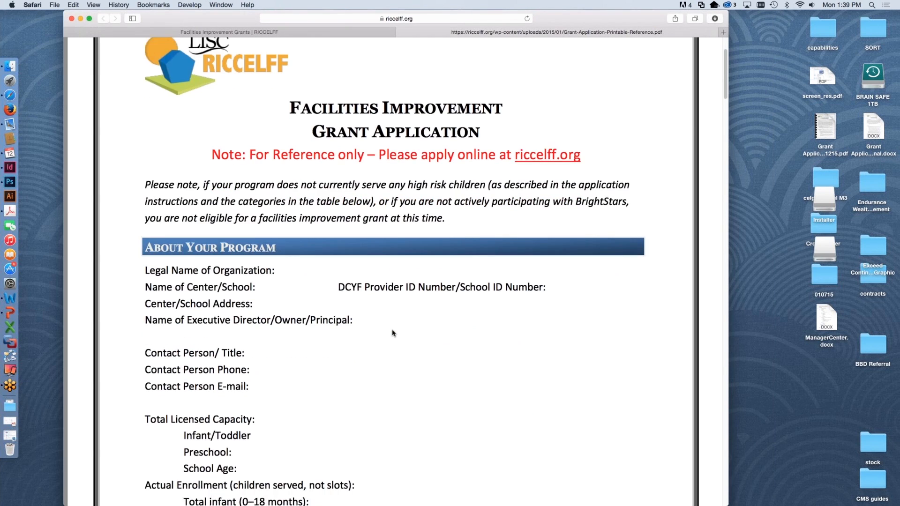
scroll(375, 330, up, 8)
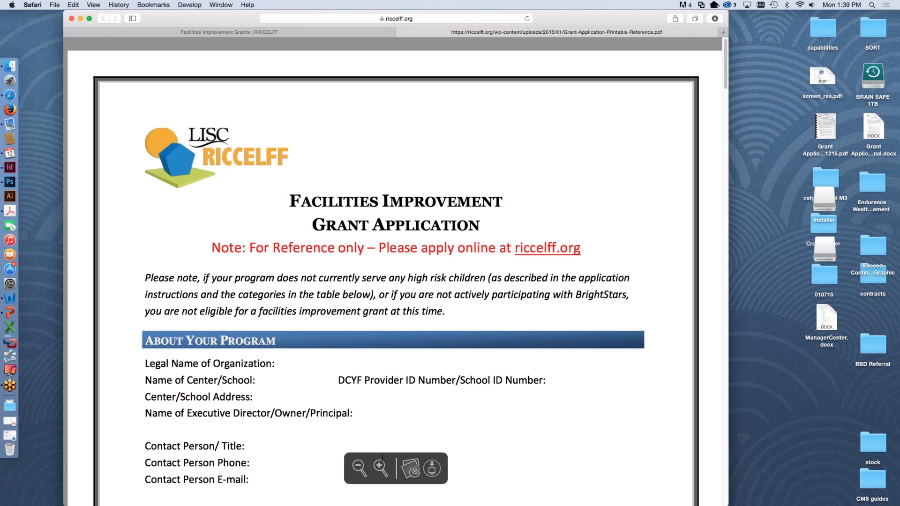
scroll(380, 451, down, 1)
scroll(328, 364, down, 3)
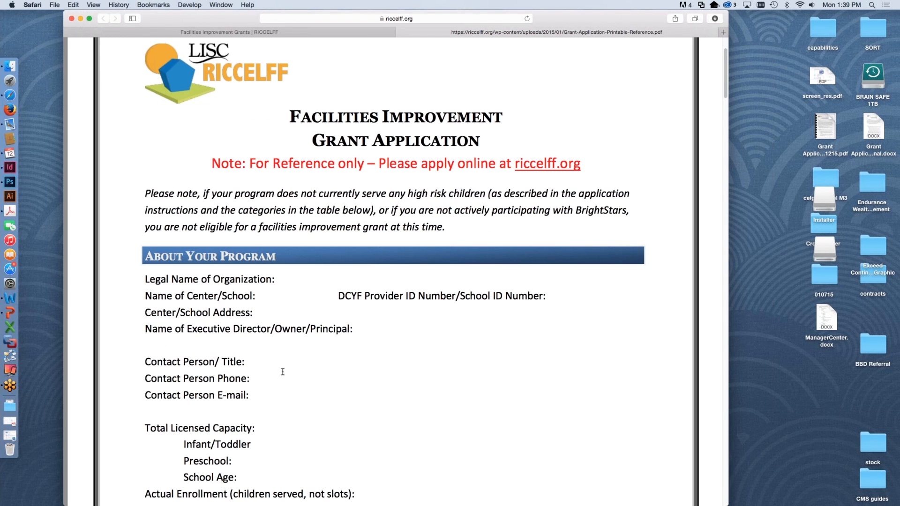
scroll(295, 407, down, 12)
scroll(295, 408, up, 16)
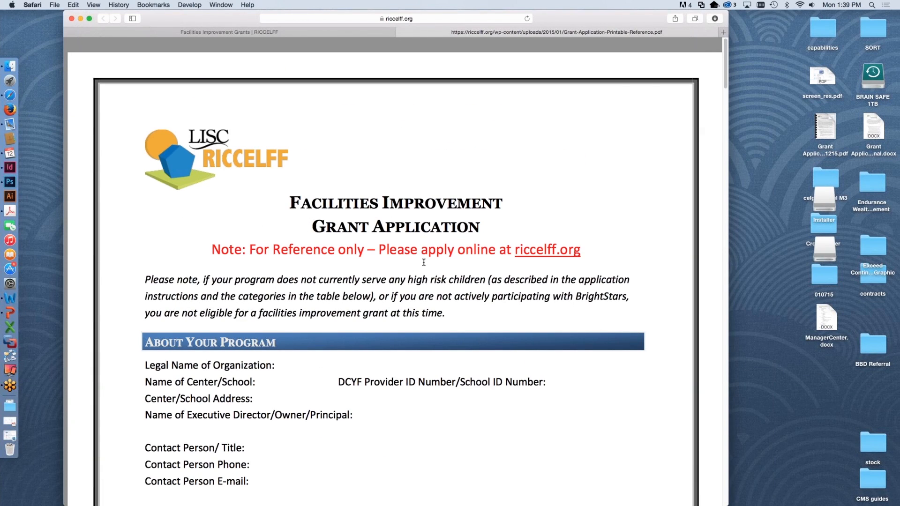
click(401, 33)
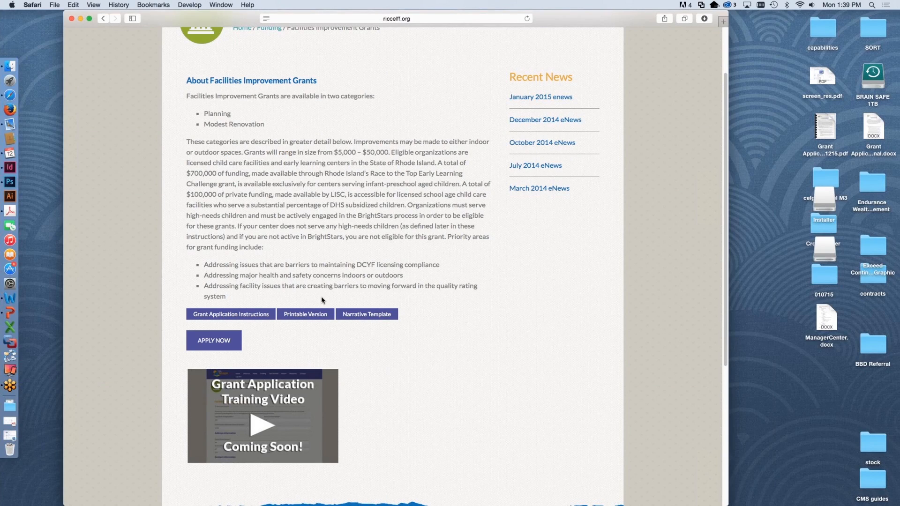
Step: Download the Narrative Template and review its questions in Word, closing the document and the blank browser page when finished
click(362, 315)
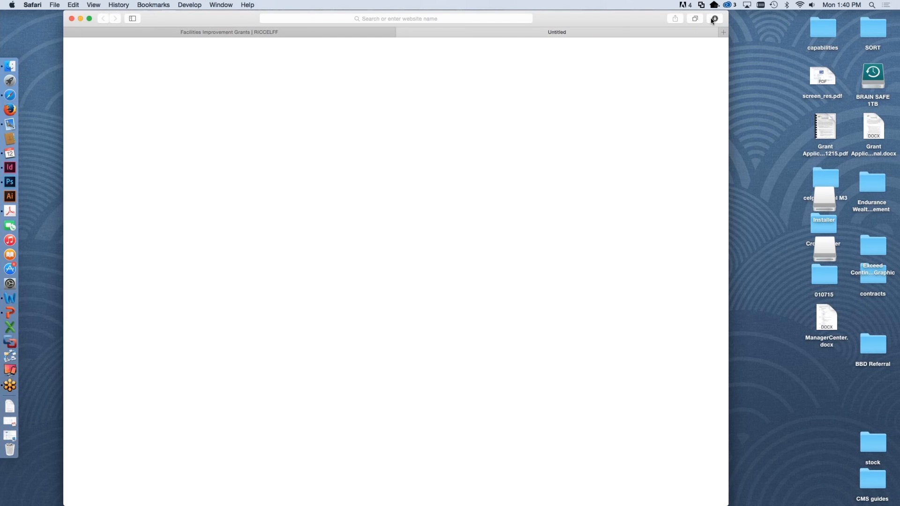
double_click(676, 50)
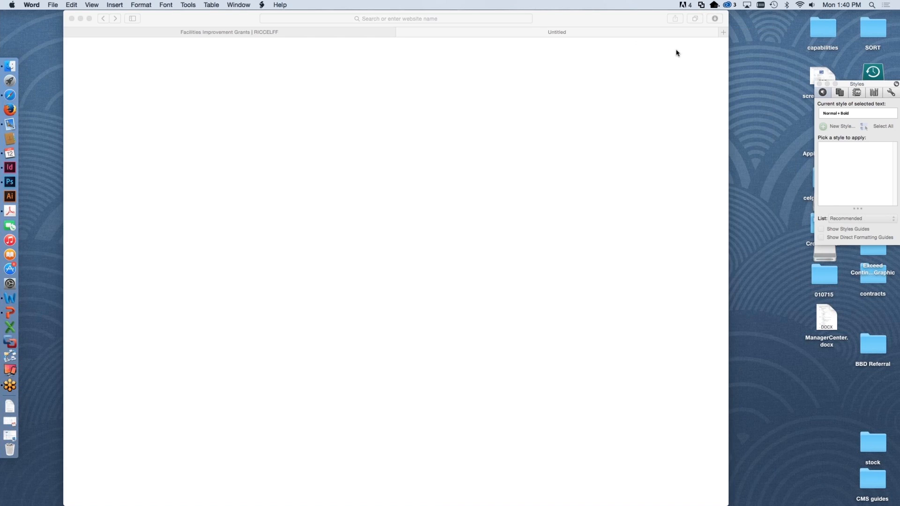
scroll(349, 289, down, 5)
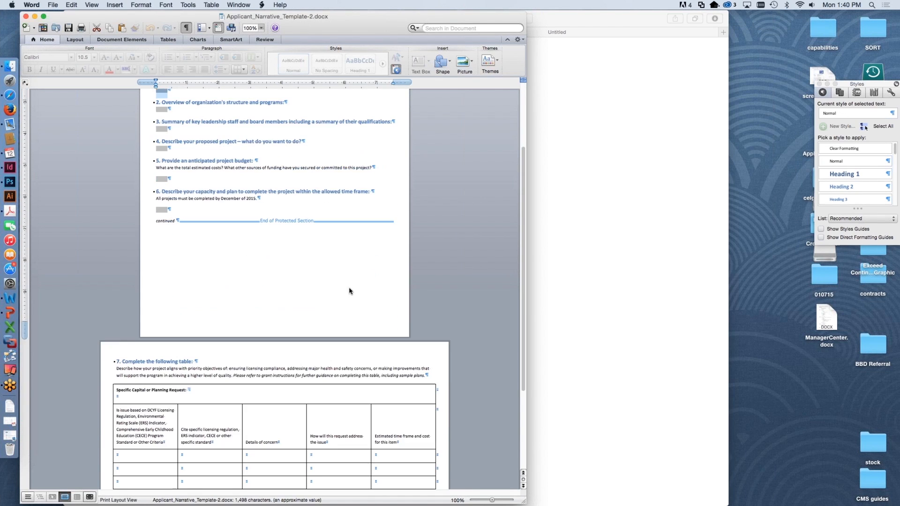
scroll(349, 289, down, 5)
scroll(350, 292, up, 10)
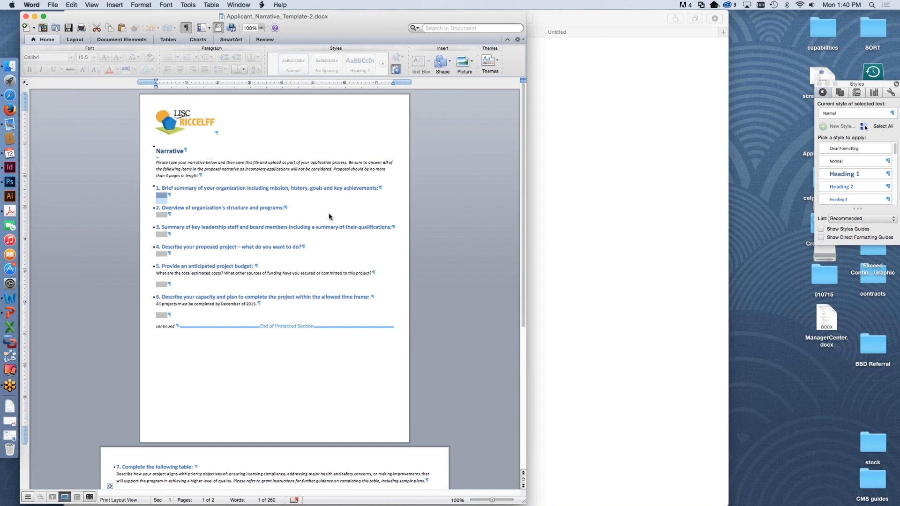
click(26, 16)
click(395, 35)
click(399, 32)
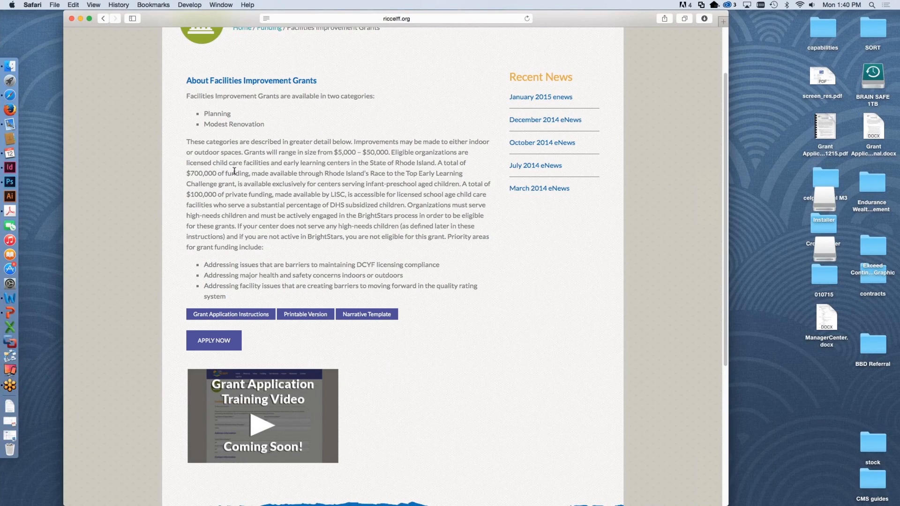
Step: Start the online application from the Facilities Improvement Grants page
scroll(384, 282, up, 3)
scroll(366, 279, down, 3)
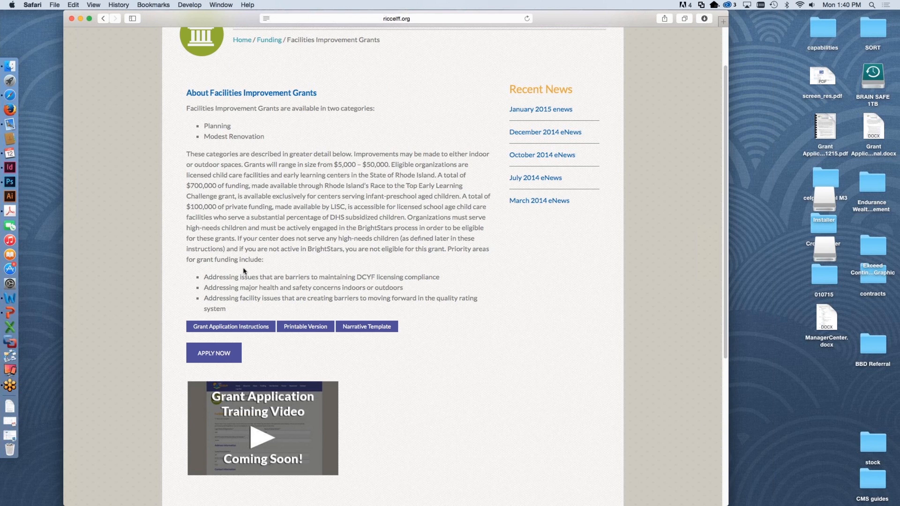
scroll(261, 216, up, 3)
click(214, 417)
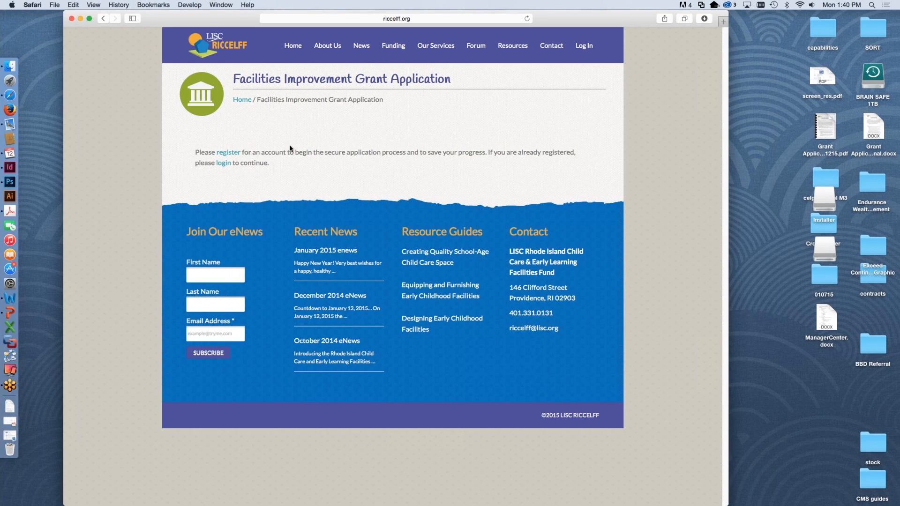
Step: View the account registration form, go back to the application page and log in with the prefilled account credentials
click(231, 153)
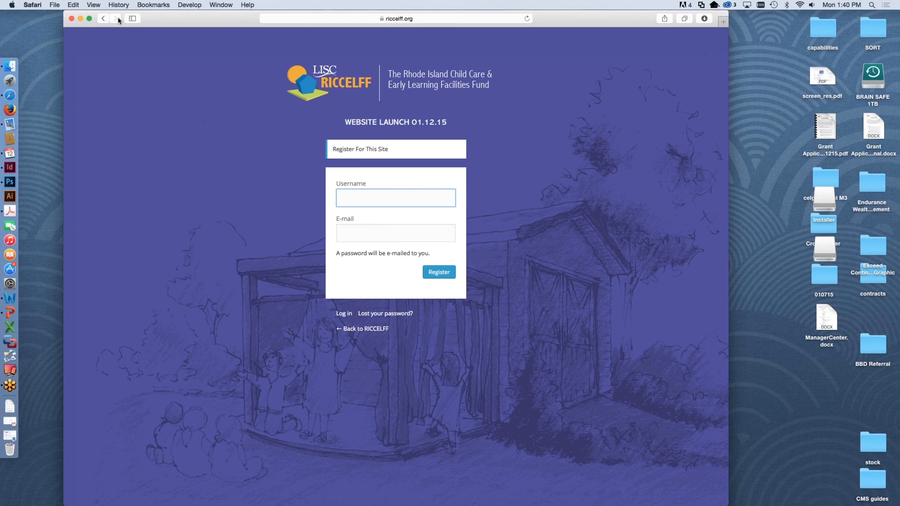
click(103, 18)
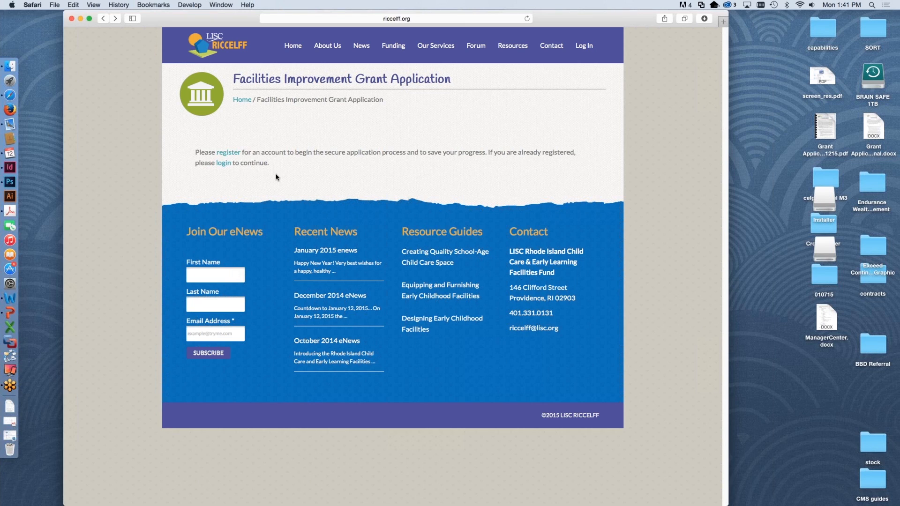
click(224, 165)
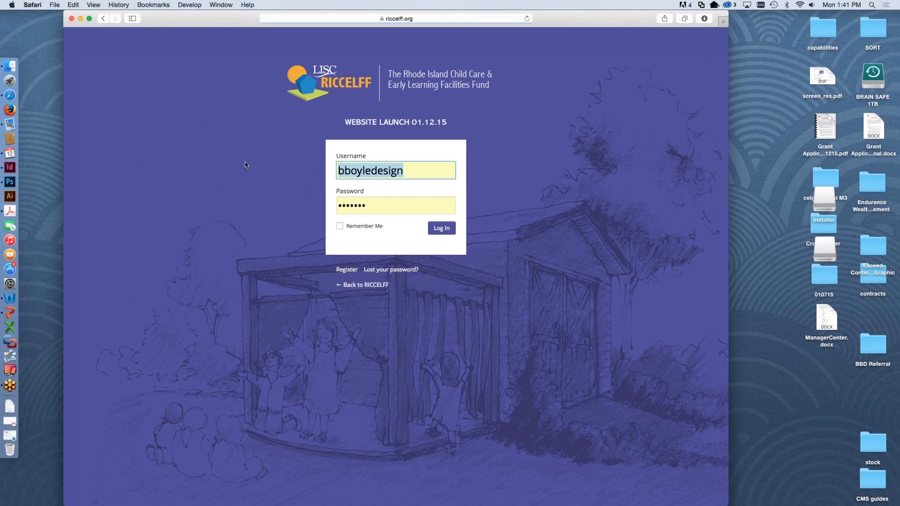
click(443, 228)
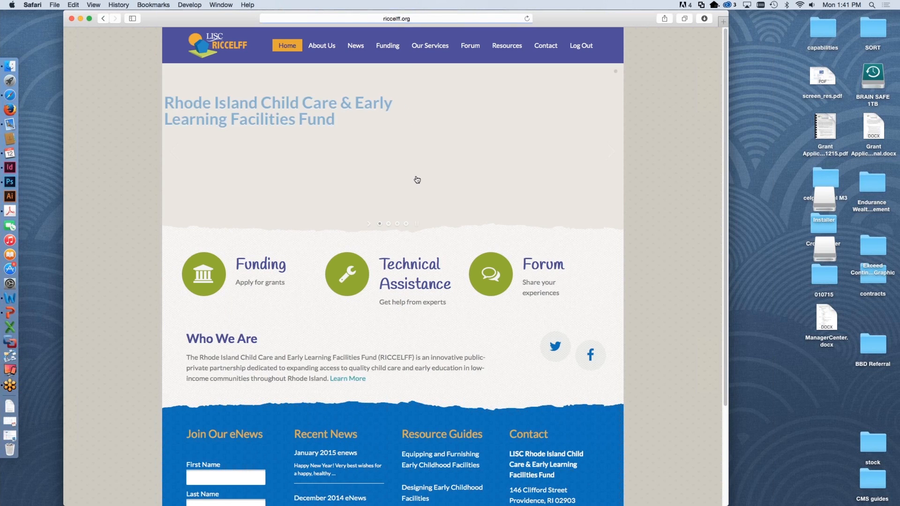
Step: Open the Facilities Improvement Grant application form again through the Funding page's Facilities Improvement Grants entry
click(382, 47)
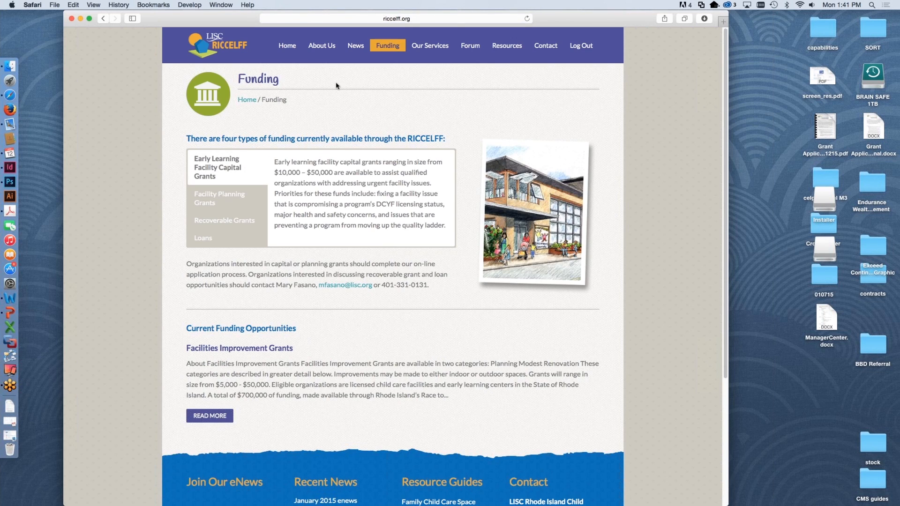
click(216, 416)
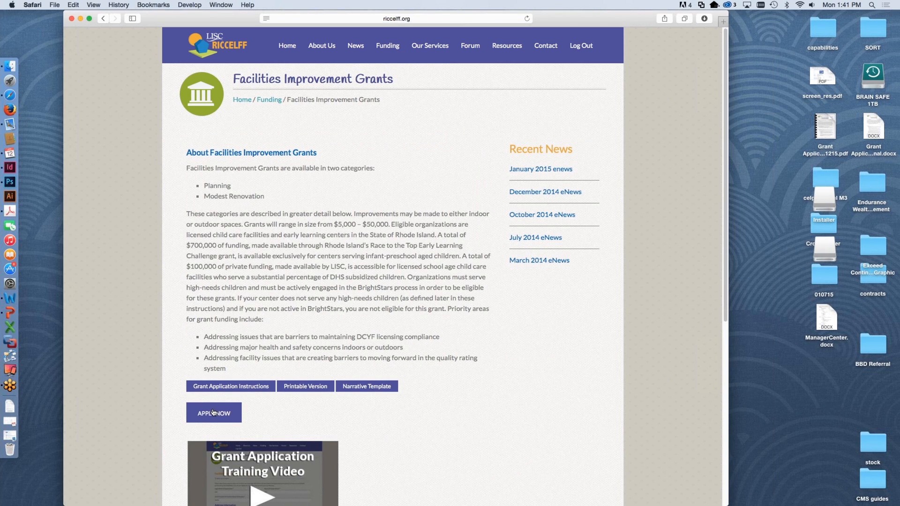
click(212, 412)
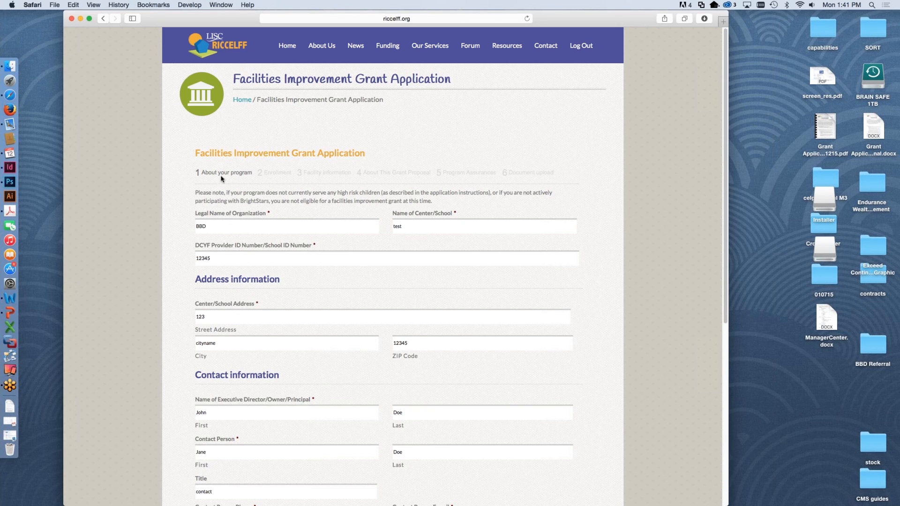
Step: Review the About your program page and try to continue with the contact person's required first name left blank
scroll(382, 312, down, 2)
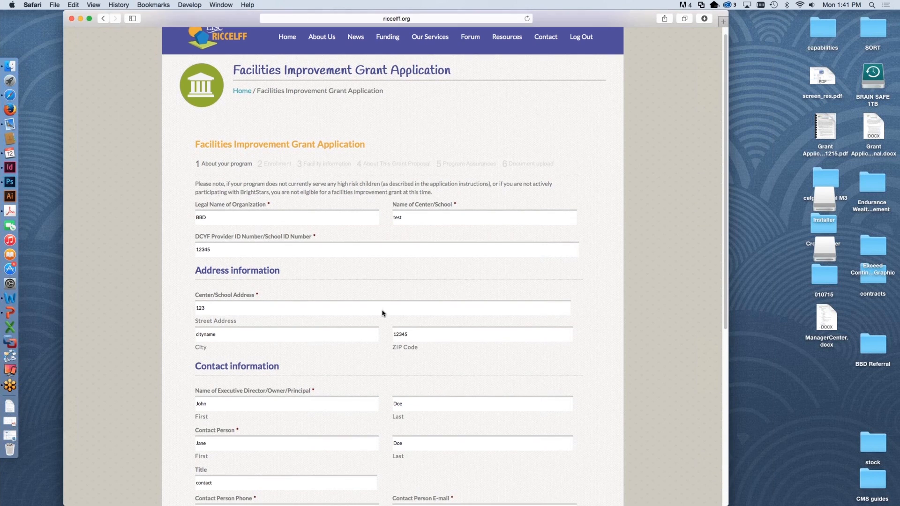
scroll(382, 313, up, 1)
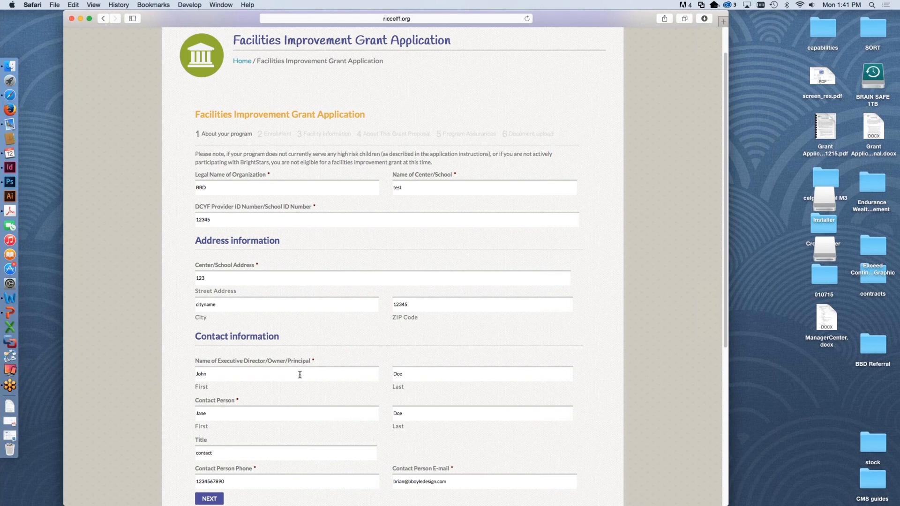
scroll(300, 375, down, 3)
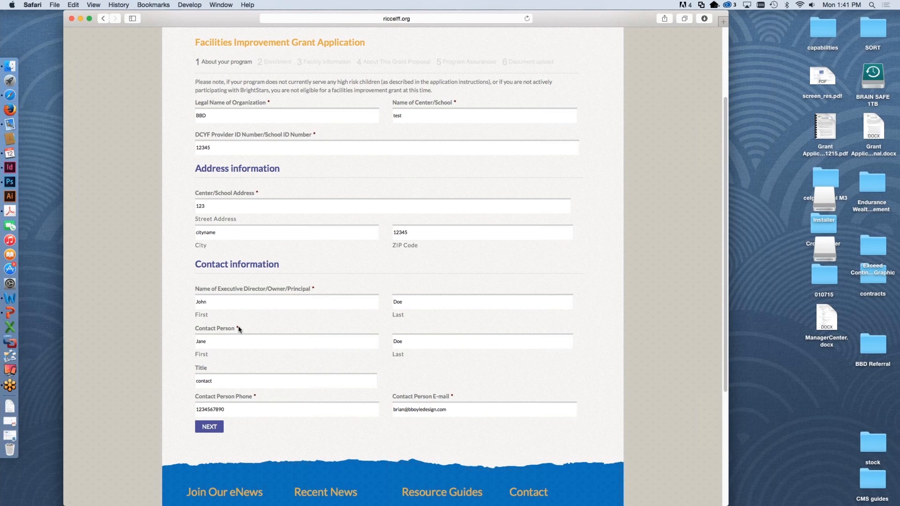
click(220, 342)
key(BackSpace)
click(207, 428)
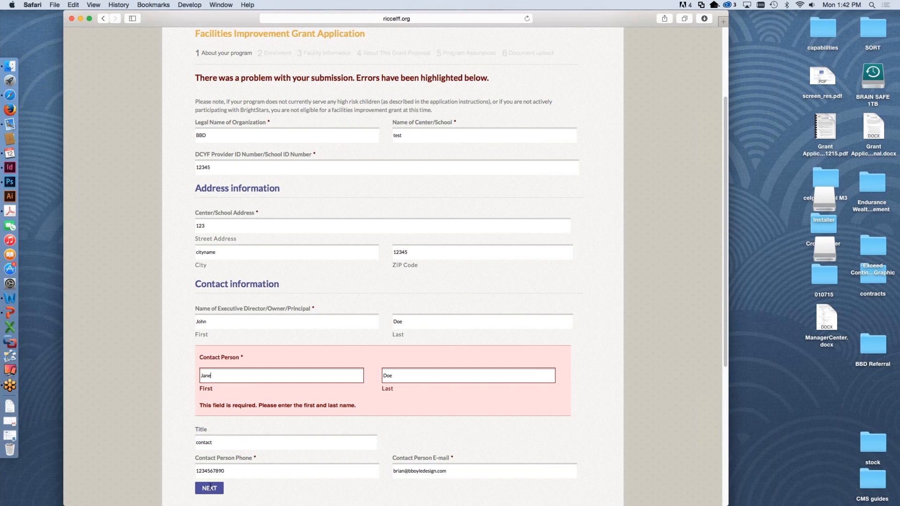
Step: Re-enter the contact person's first name and continue to the Enrollment page of the application
key(Tab)
click(300, 483)
click(206, 488)
scroll(251, 315, up, 3)
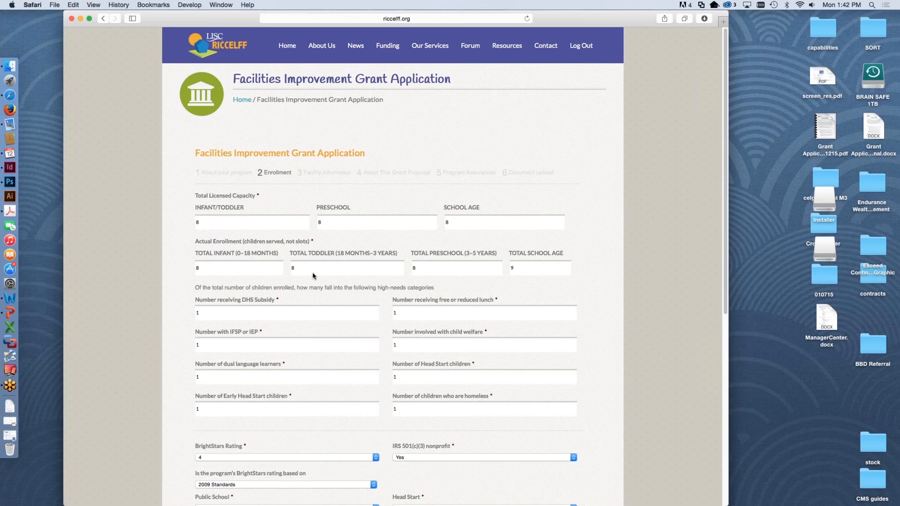
Step: Review the prefilled enrollment numbers and program selections, and continue to the Facility information page
scroll(313, 279, down, 5)
scroll(312, 280, up, 5)
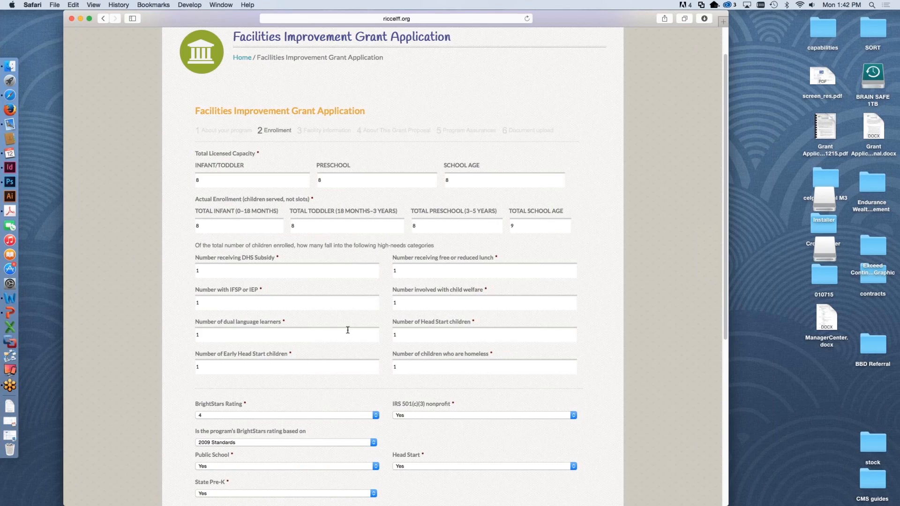
scroll(348, 329, down, 5)
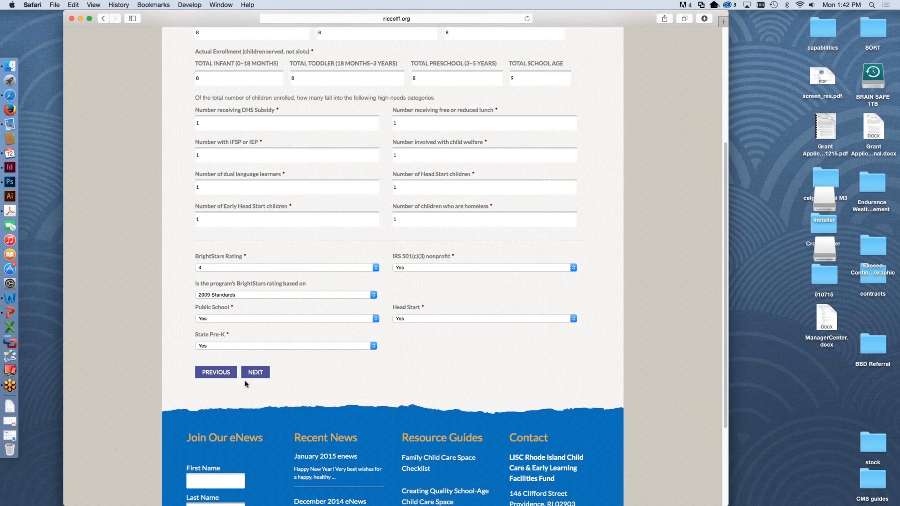
click(258, 373)
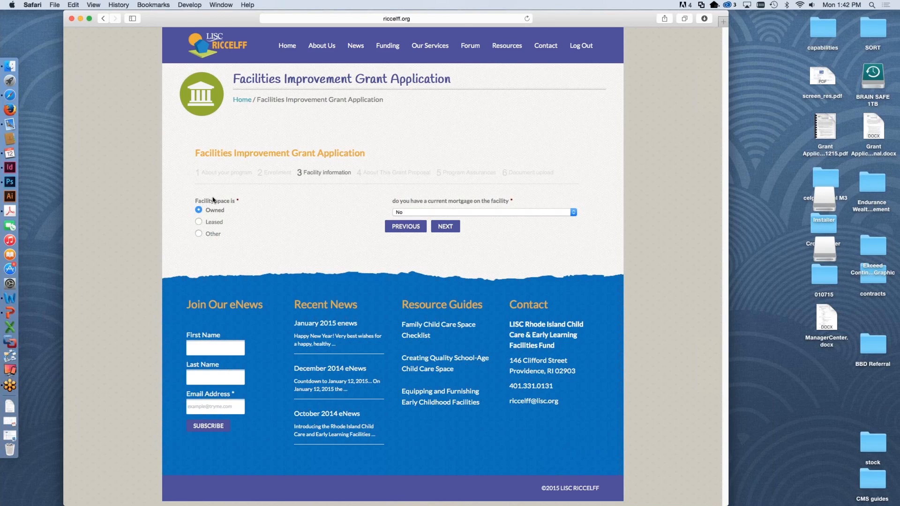
Step: Compare the Owned and Leased options for the facility space, keep Owned, and continue to the About This Grant Proposal page
click(198, 222)
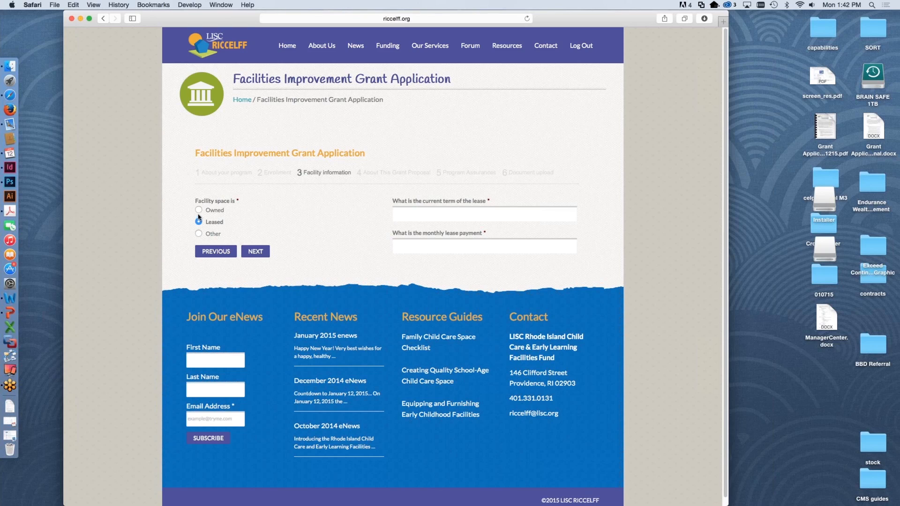
click(199, 210)
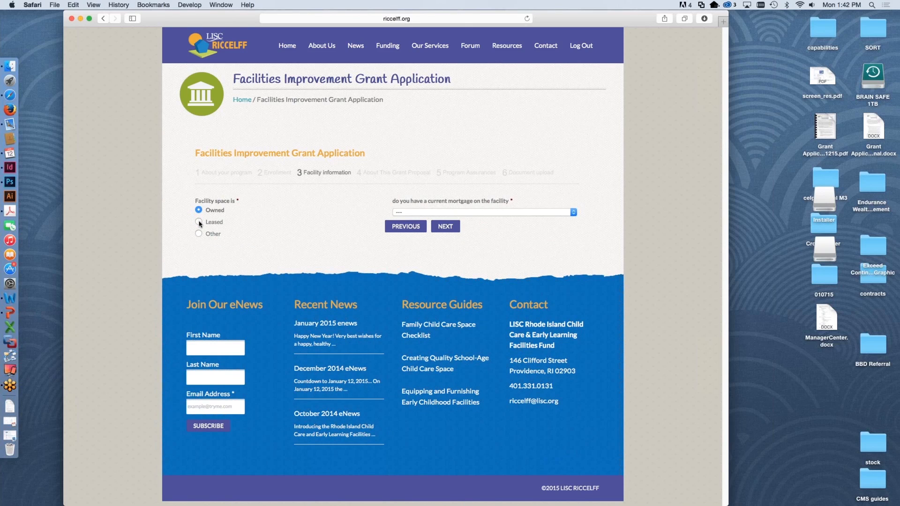
click(199, 222)
click(199, 211)
click(448, 228)
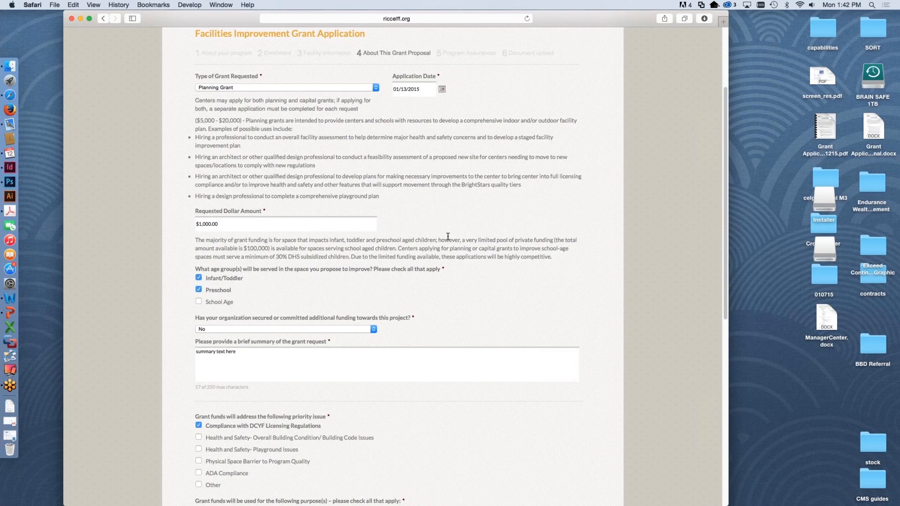
Step: Compare the Planning Grant and Capital Grant details and set the type of grant requested to Capital Grant
scroll(457, 313, down, 1)
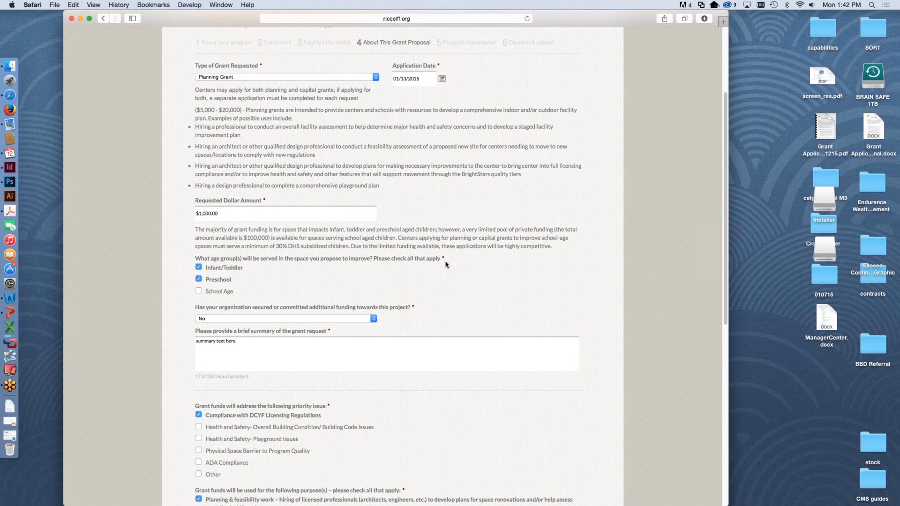
scroll(445, 264, up, 3)
scroll(385, 135, up, 1)
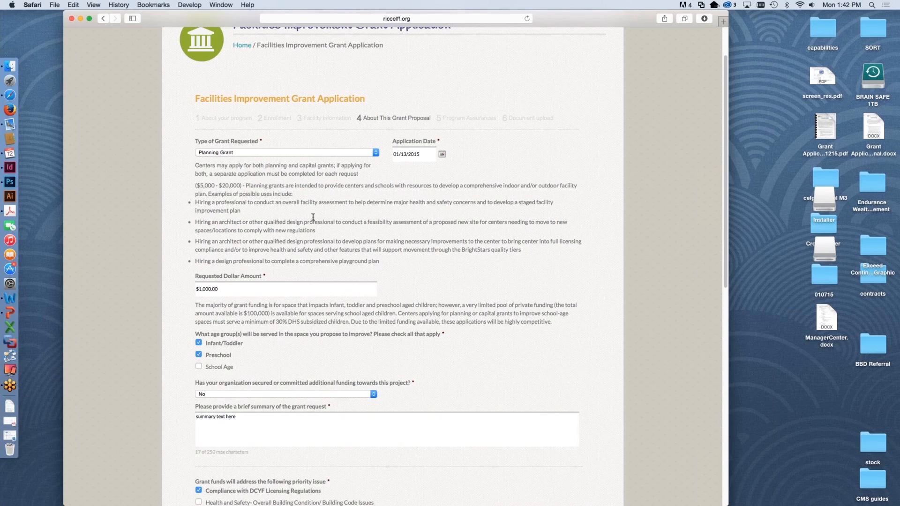
click(250, 151)
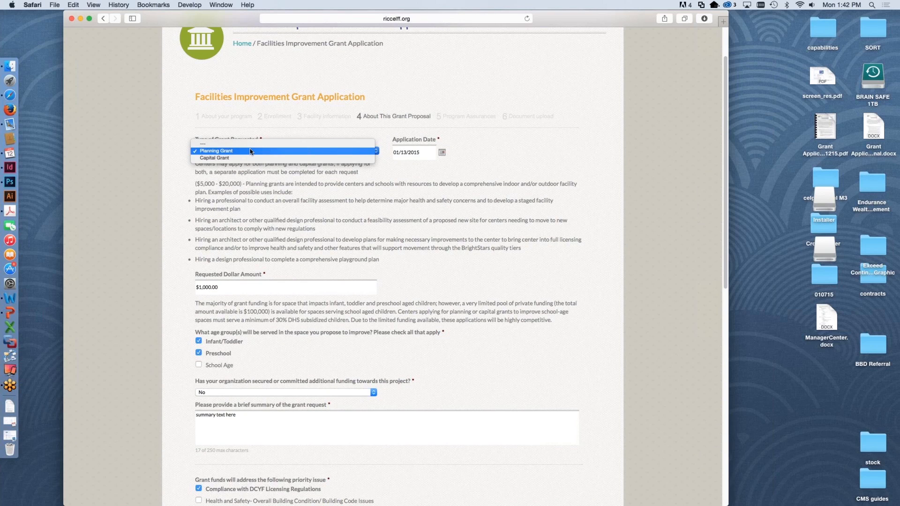
click(251, 158)
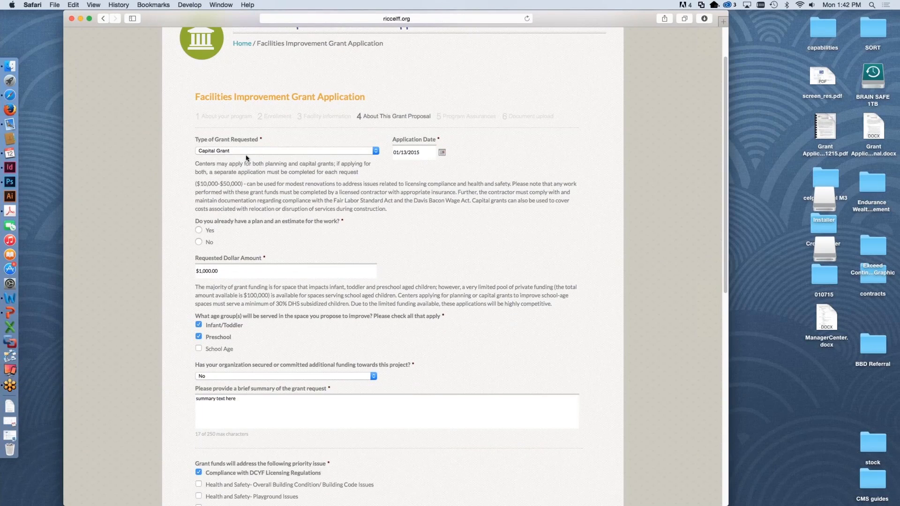
click(249, 152)
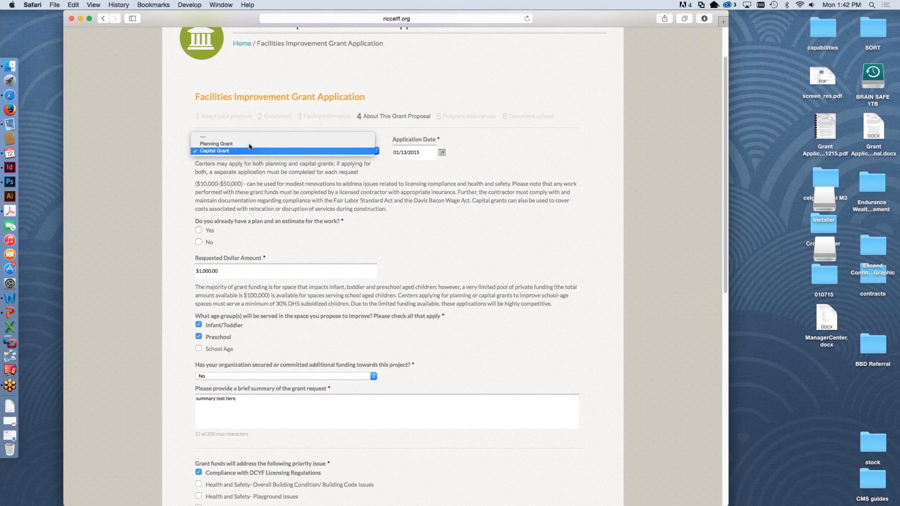
click(250, 143)
click(251, 152)
click(249, 159)
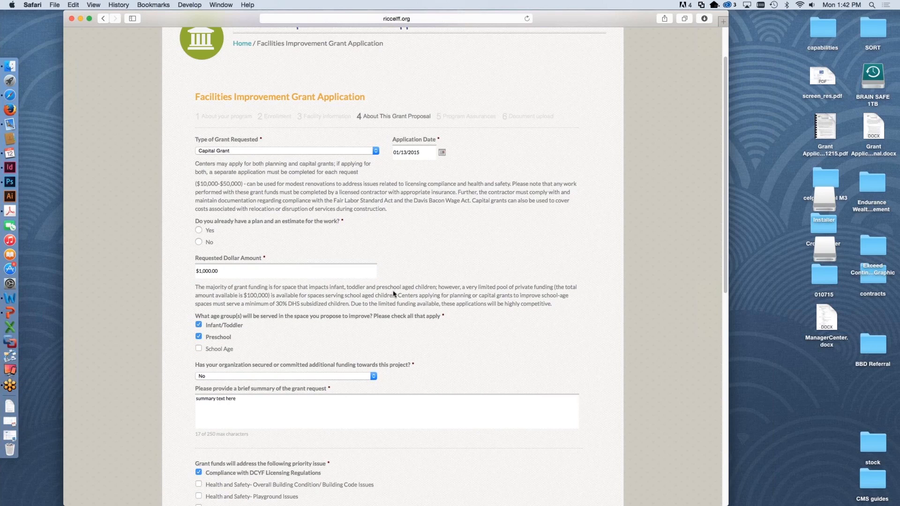
Step: Try to continue past the grant proposal page with the question about an existing plan and estimate left unanswered
scroll(403, 296, down, 10)
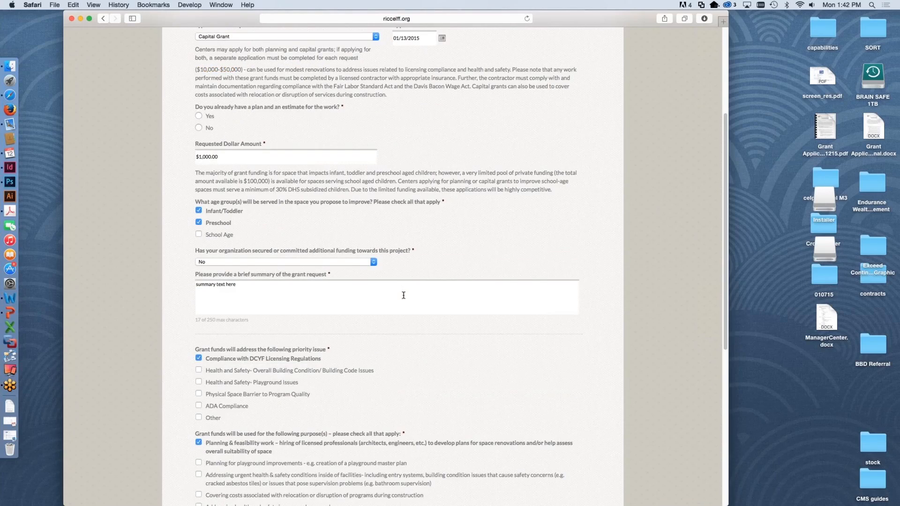
scroll(404, 298, down, 7)
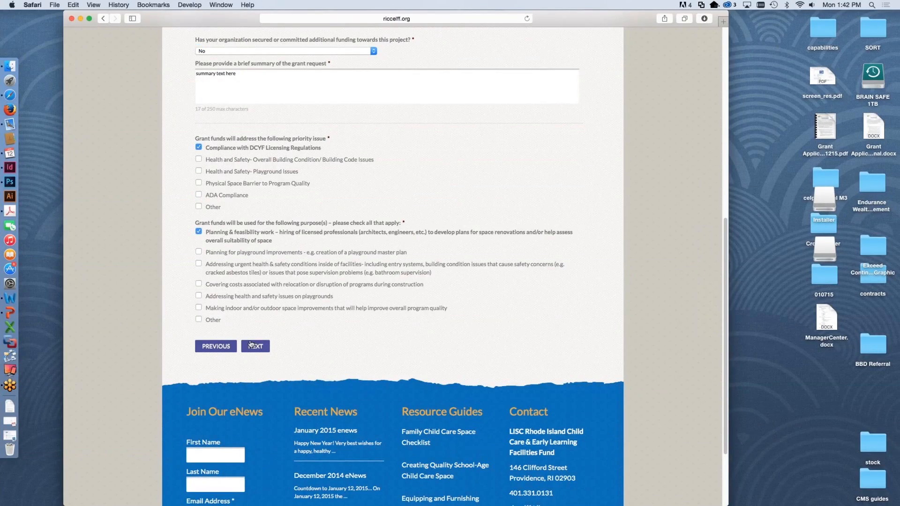
click(251, 347)
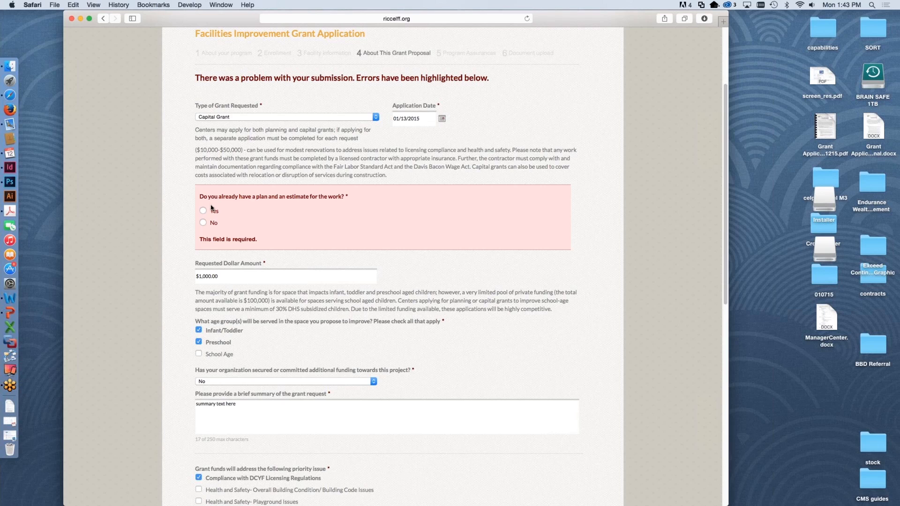
Step: Answer Yes to already having a plan and an estimate for the work, and continue to the Program Assurances page
click(203, 211)
scroll(393, 351, down, 3)
scroll(393, 350, down, 12)
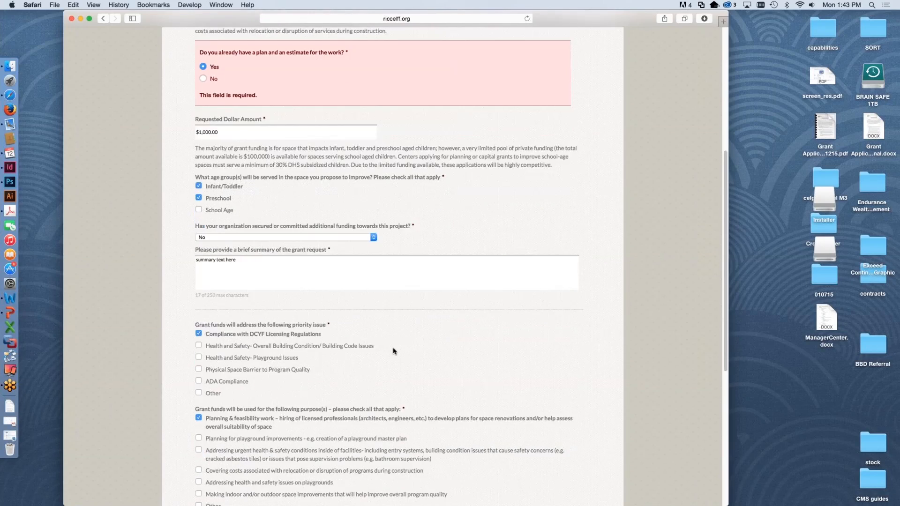
click(252, 339)
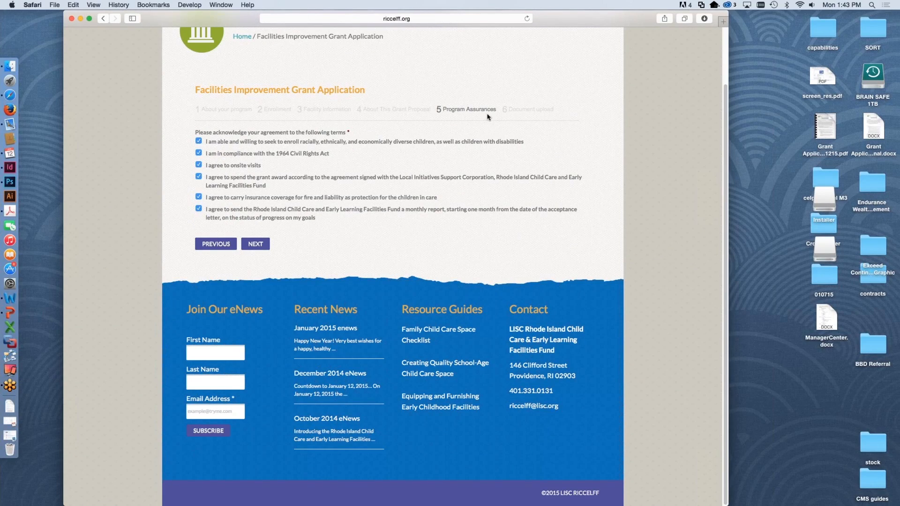
Step: Clear and re-check the assurance about enrolling diverse children, keep all terms acknowledged, and continue to the Document upload page
click(199, 142)
click(199, 153)
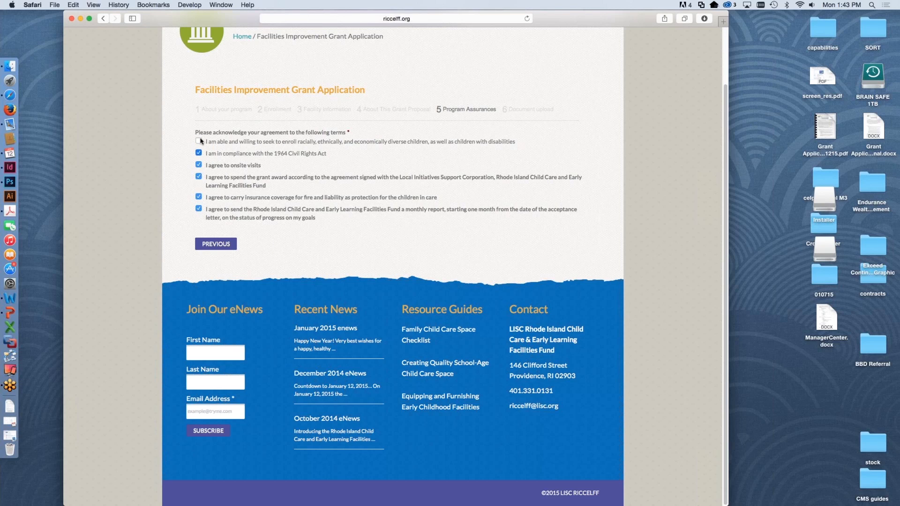
click(200, 141)
click(198, 153)
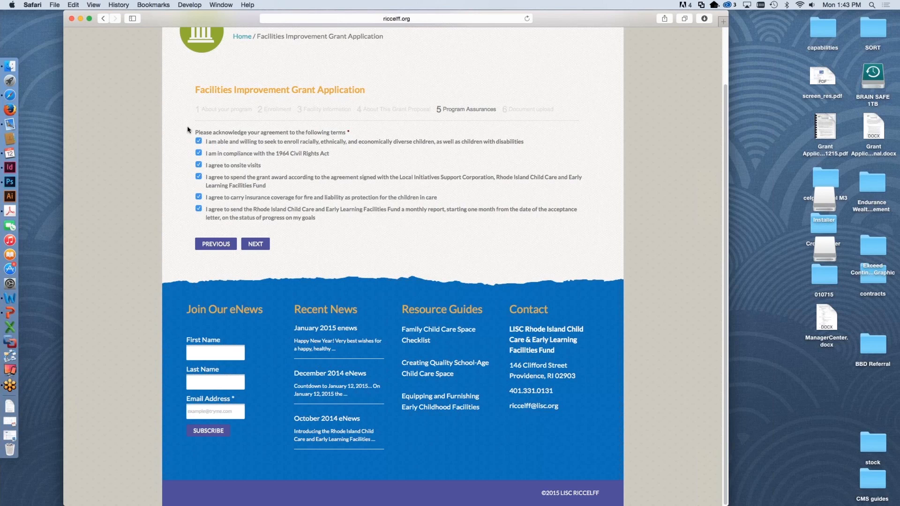
click(256, 244)
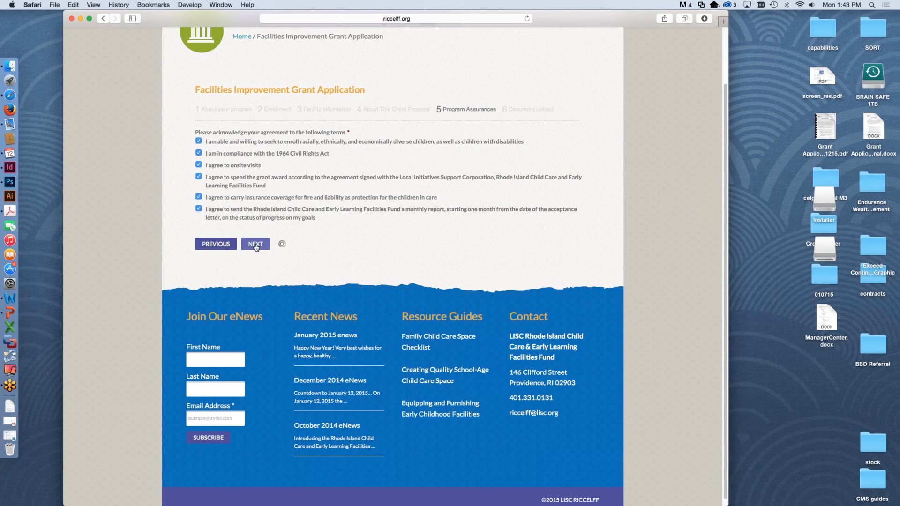
Step: Attach taxes.pdf from the uploads folder inside Grant_Application_Instructions as the most recent independent audit, account review, or tax return
scroll(482, 394, up, 5)
scroll(483, 390, down, 1)
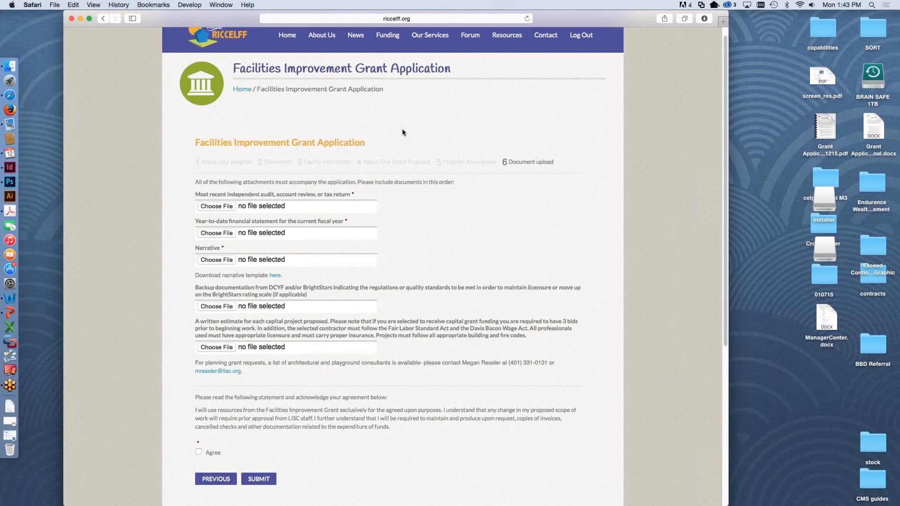
scroll(398, 133, up, 1)
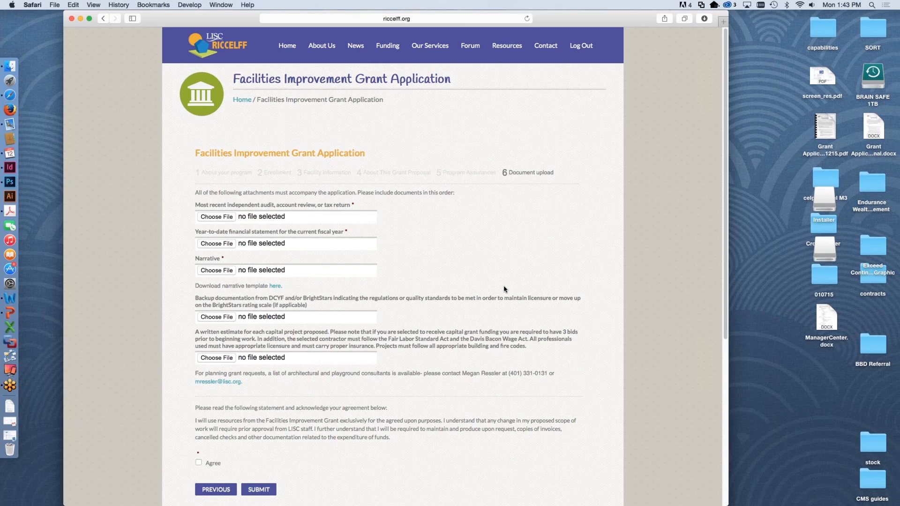
scroll(505, 289, down, 1)
click(217, 212)
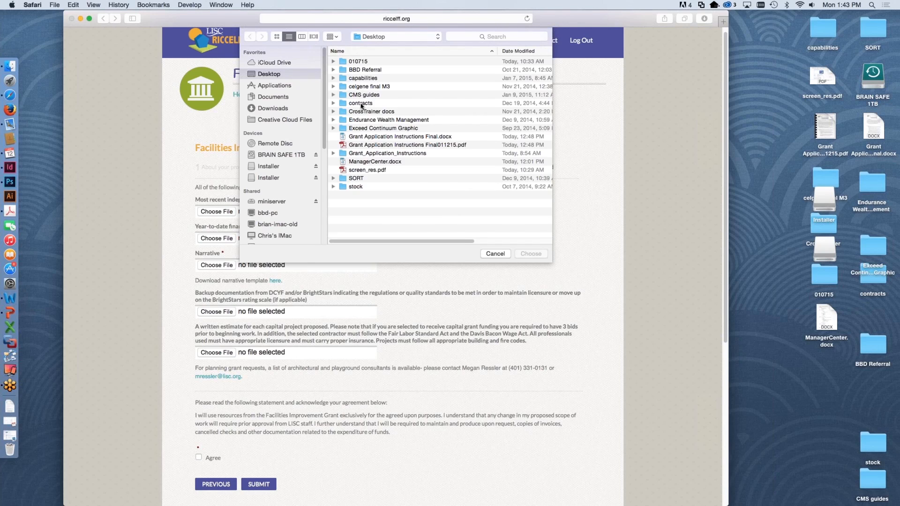
click(369, 155)
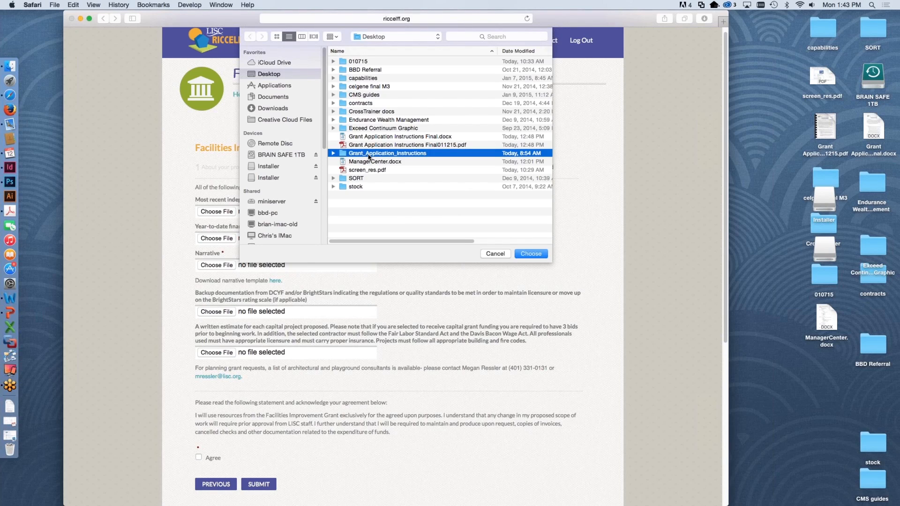
double_click(369, 154)
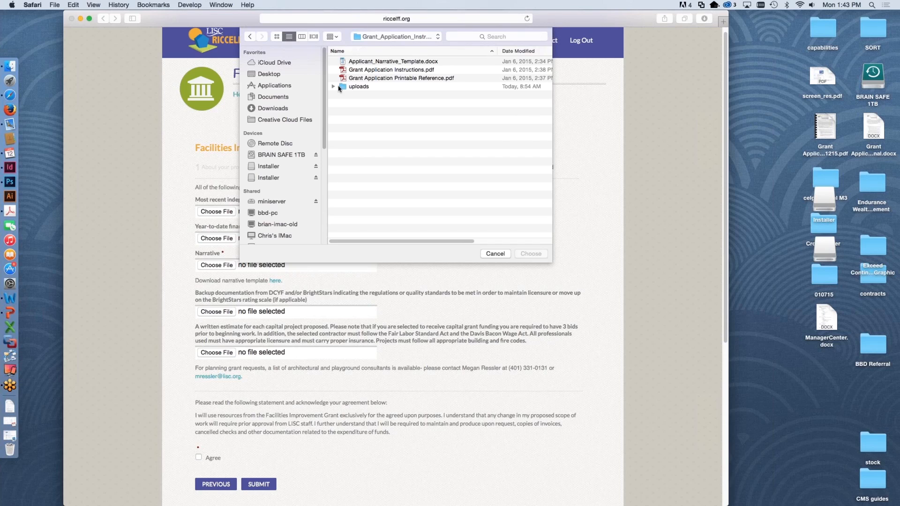
click(333, 86)
double_click(358, 87)
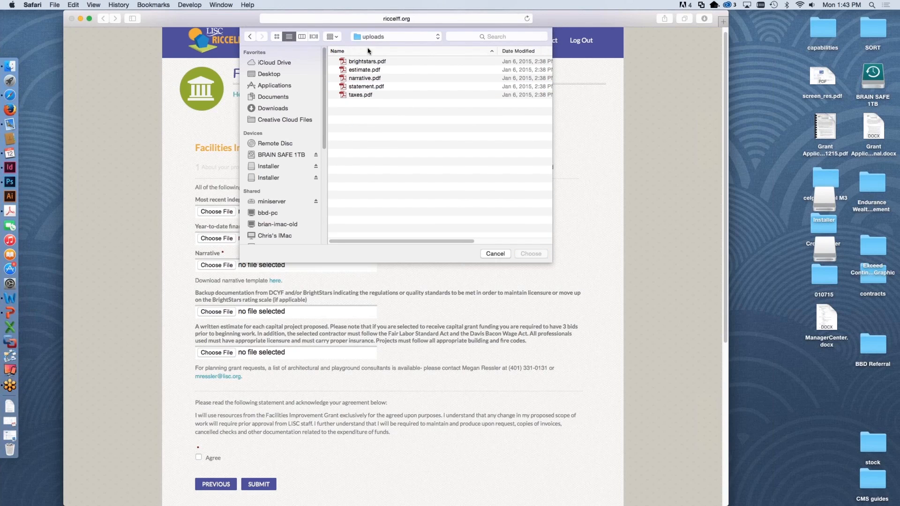
click(360, 95)
click(530, 254)
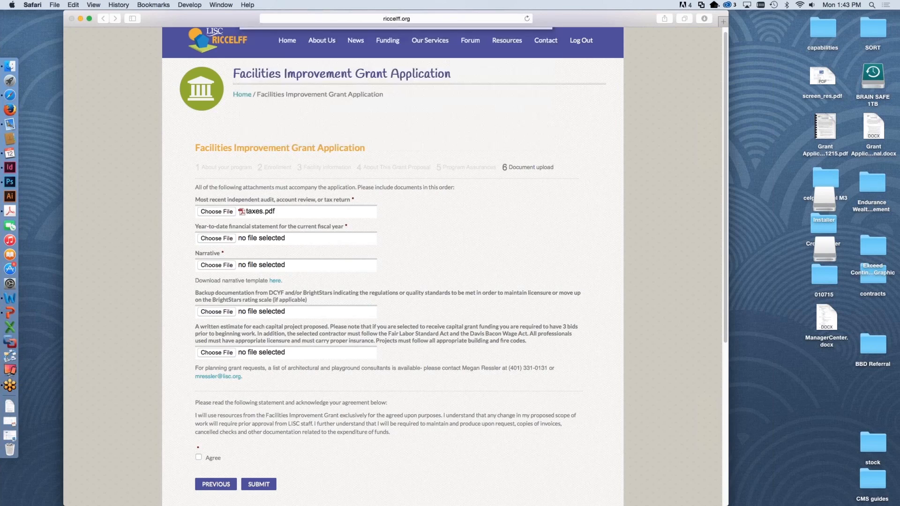
Step: Attach statement.pdf as the year-to-date financial statement and narrative.pdf as the narrative
click(214, 239)
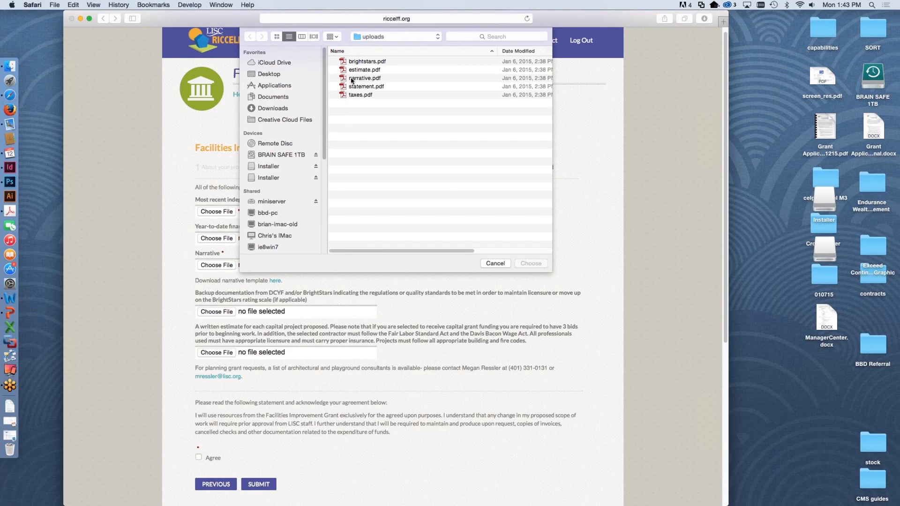
click(359, 86)
click(533, 264)
click(233, 268)
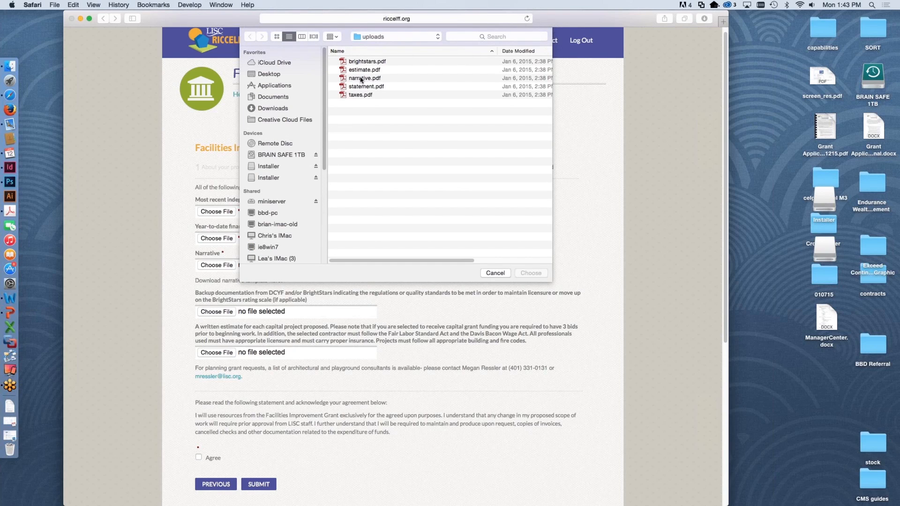
click(362, 79)
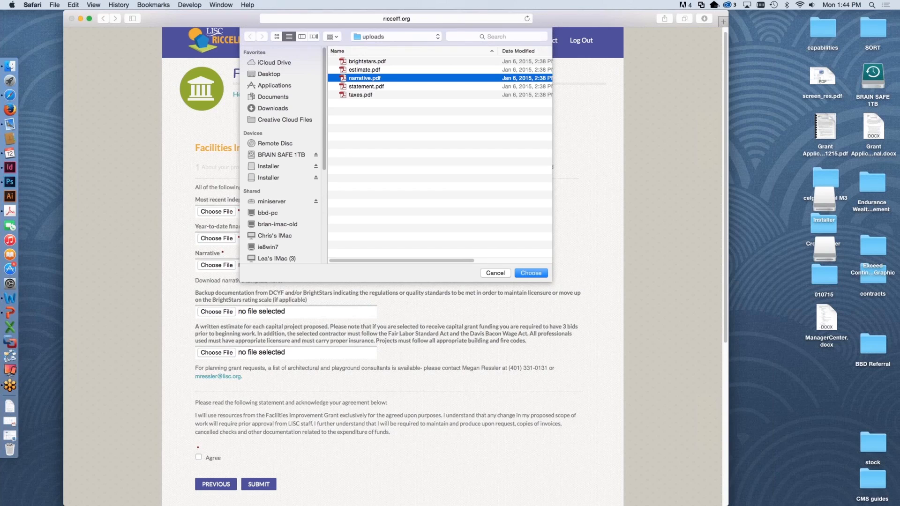
click(531, 273)
Step: Attach brightstars.pdf as the DCYF/BrightStars backup documentation and estimate.pdf as the written capital project estimate
click(224, 313)
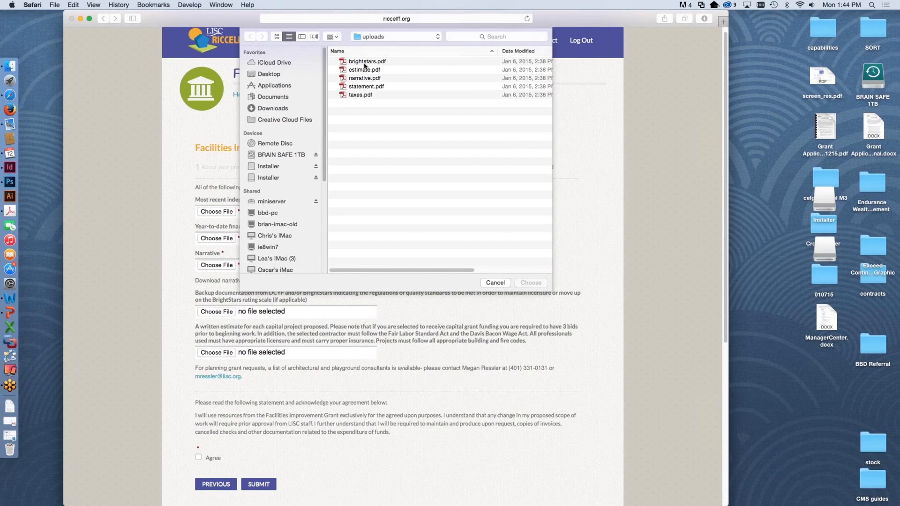
click(365, 64)
click(543, 283)
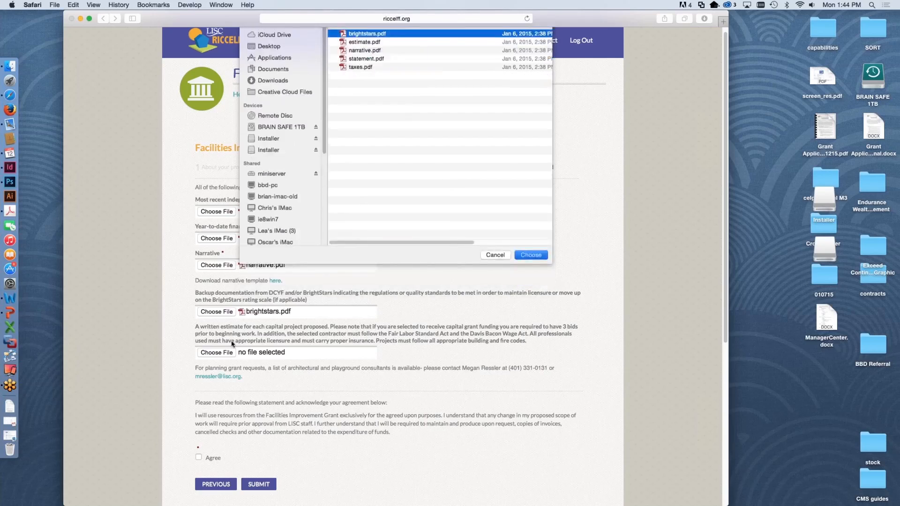
click(218, 353)
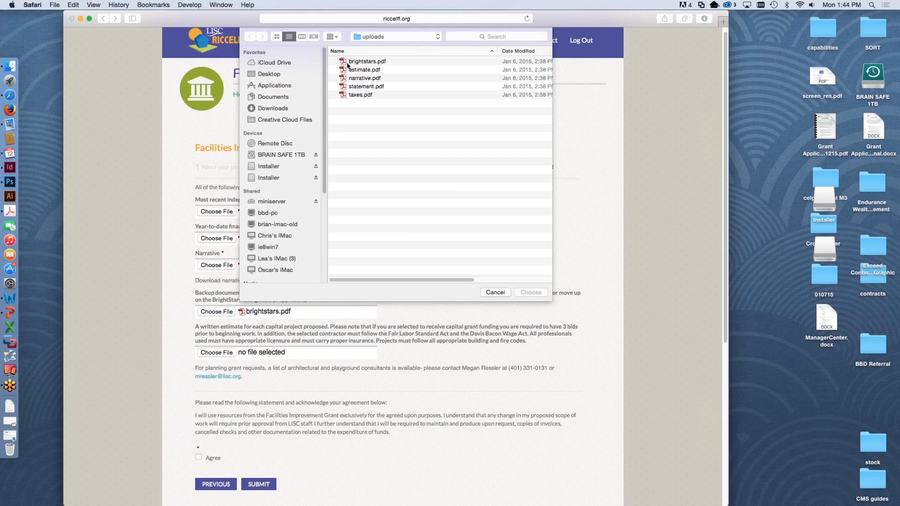
click(360, 70)
click(527, 292)
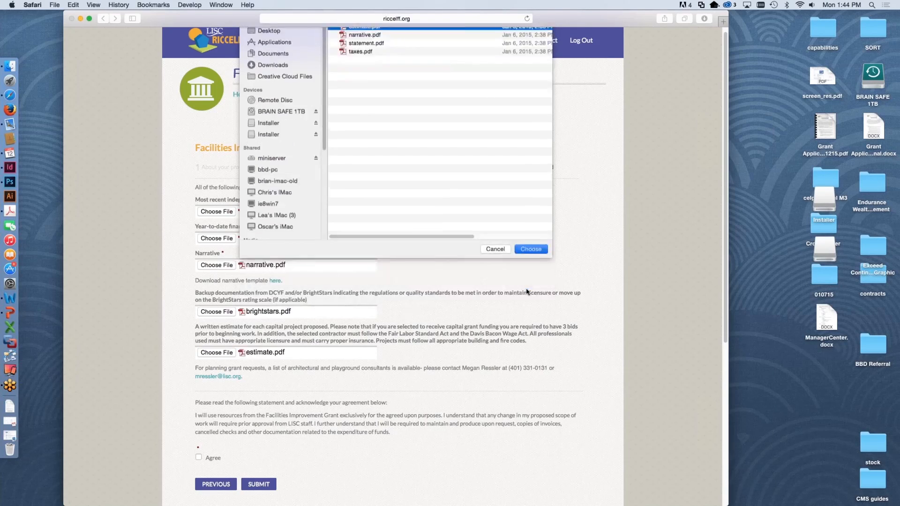
Step: Agree to the statement on the use of grant resources and submit the grant application
scroll(281, 473, down, 3)
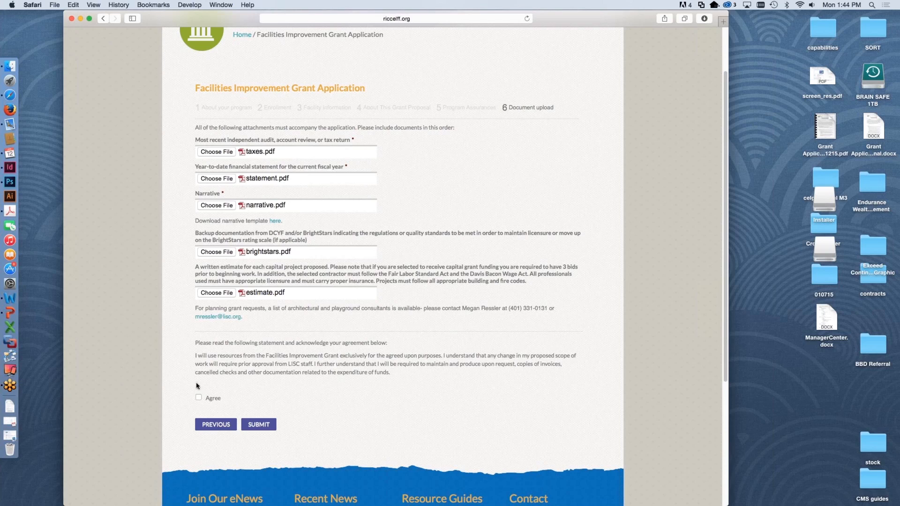
click(198, 398)
click(260, 426)
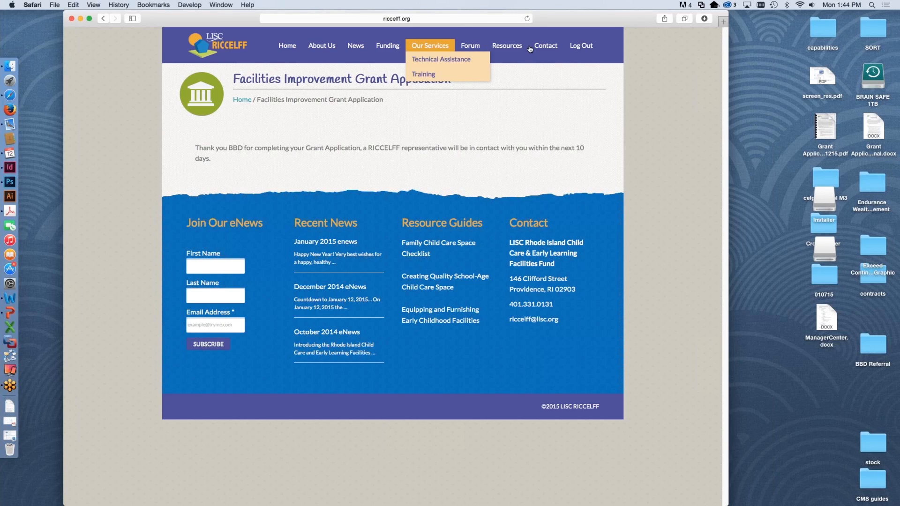
Step: Log out of the RICCELFF site
click(581, 46)
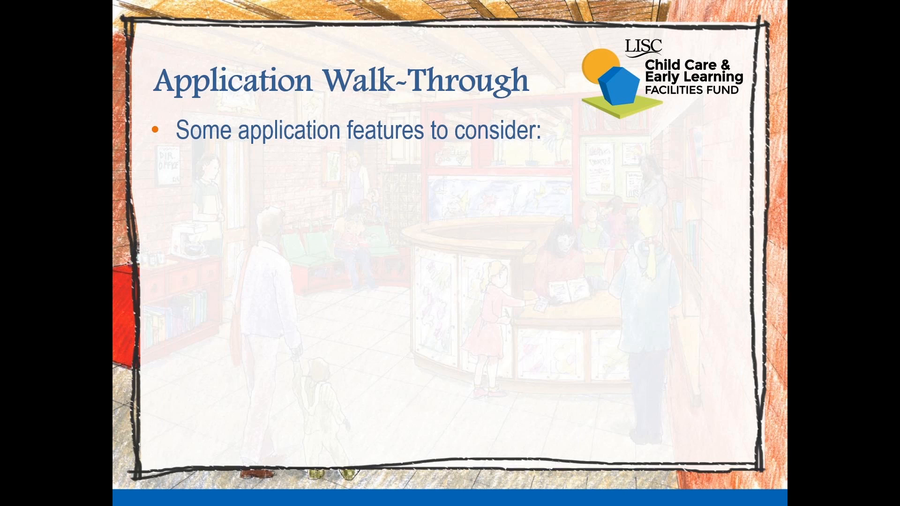
key(Right)
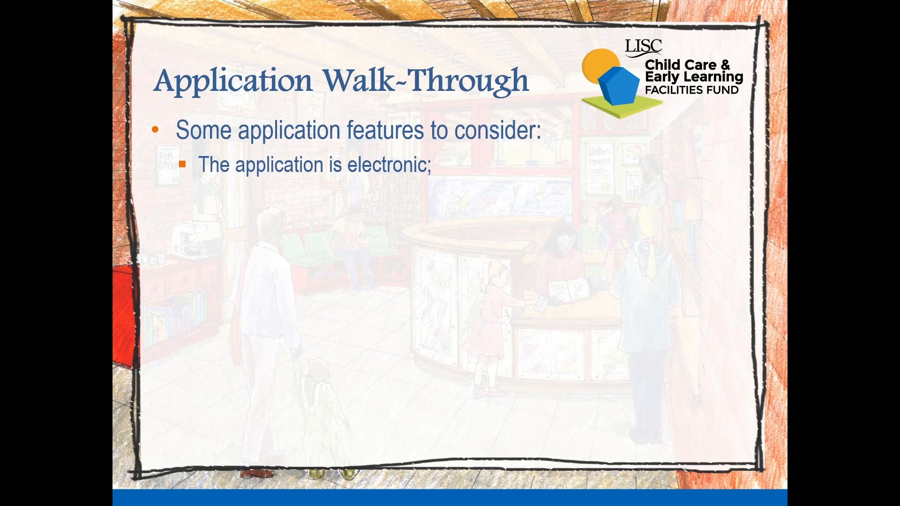